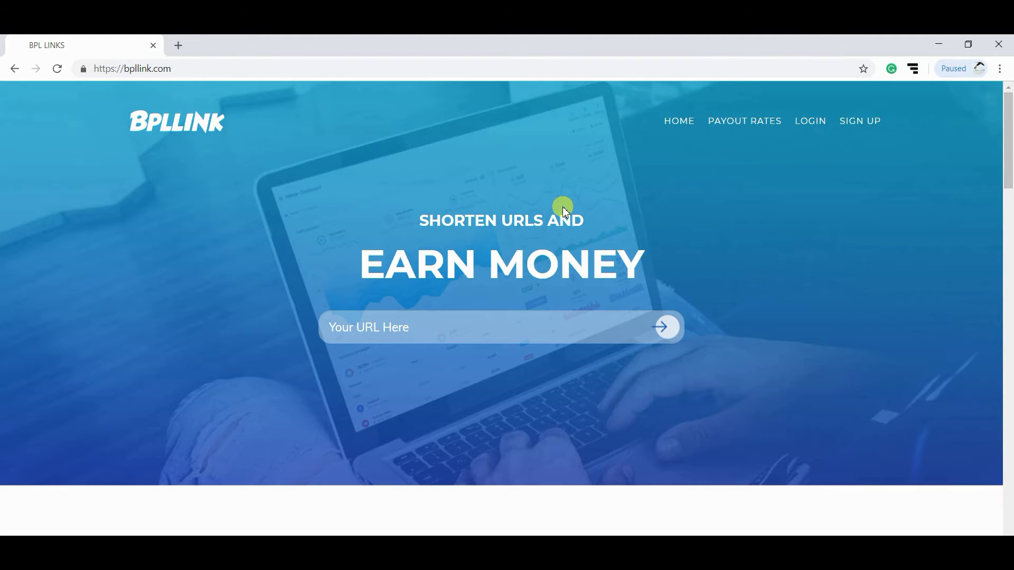
Step: View the payout rates and look over the new membership registration form
{"action": "left_click", "coordinate": [745, 121]}
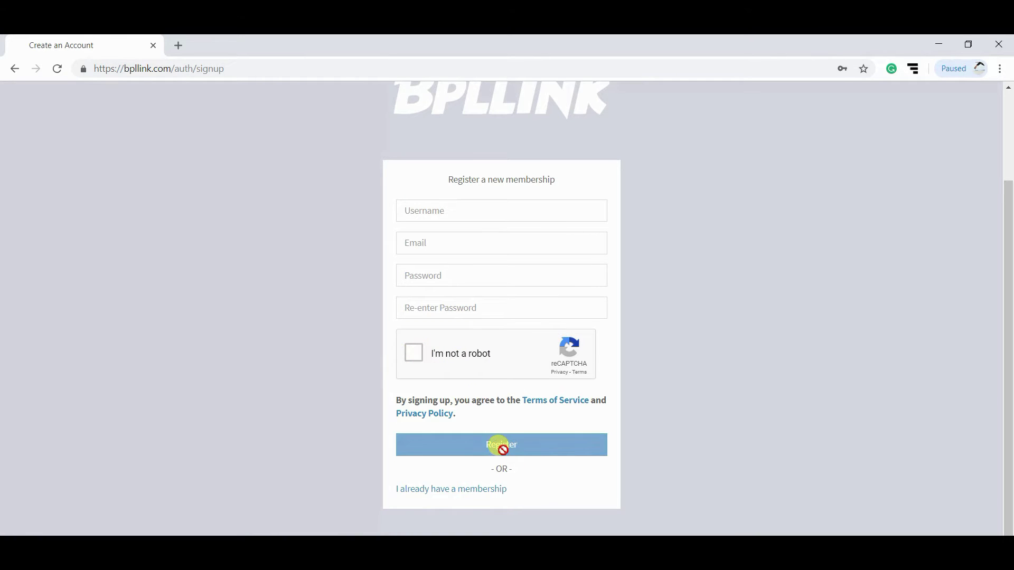
{"action": "scroll", "coordinate": [637, 403], "scroll_direction": "up", "scroll_amount": 2}
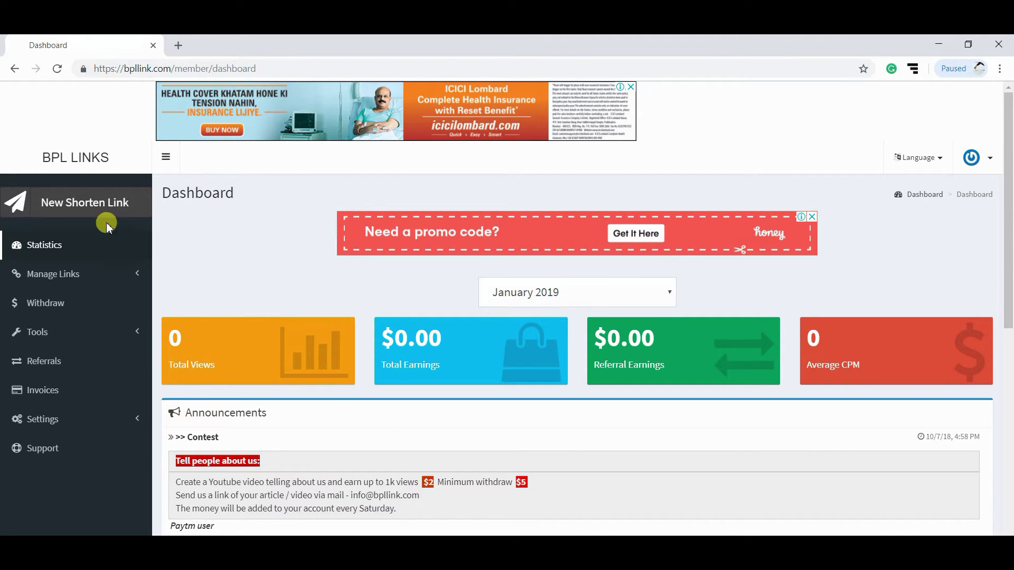
{"action": "left_click", "coordinate": [74, 204]}
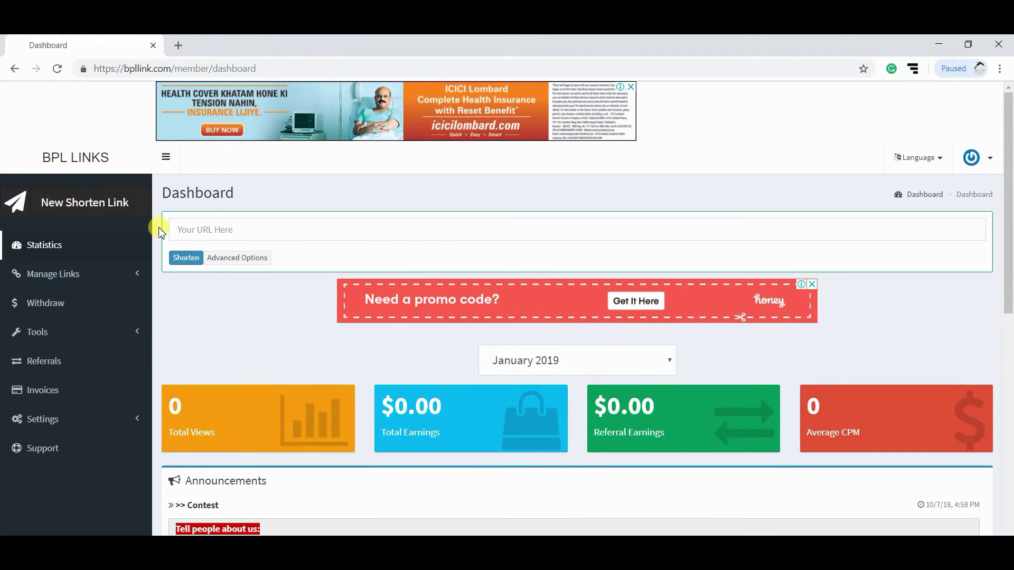
{"action": "left_click", "coordinate": [229, 229]}
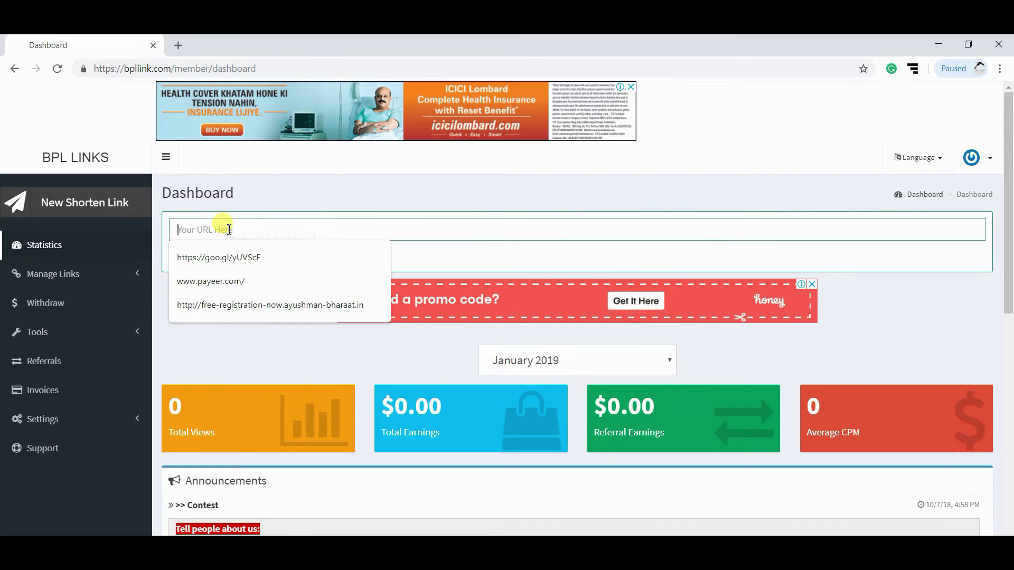
{"action": "left_click", "coordinate": [236, 280]}
{"action": "left_click", "coordinate": [182, 257]}
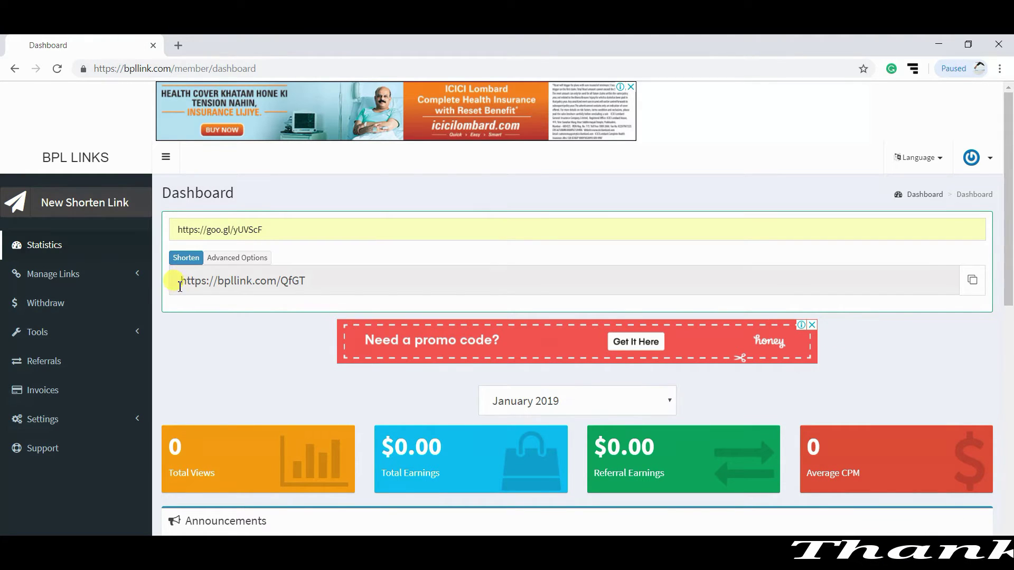
Step: Copy the generated short link to the clipboard
{"action": "left_click_drag", "start_coordinate": [185, 284], "coordinate": [308, 282]}
{"action": "right_click", "coordinate": [309, 281]}
{"action": "left_click", "coordinate": [333, 290]}
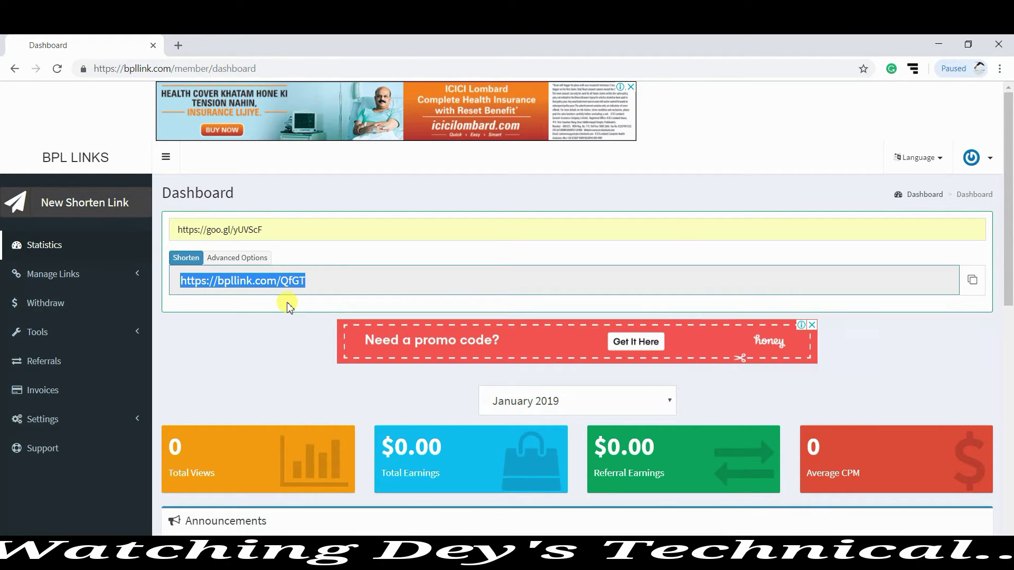
Step: Review the dashboard's announcements, the statistics chart and the daily table of views and earnings
{"action": "scroll", "coordinate": [280, 307], "scroll_direction": "down", "scroll_amount": 6}
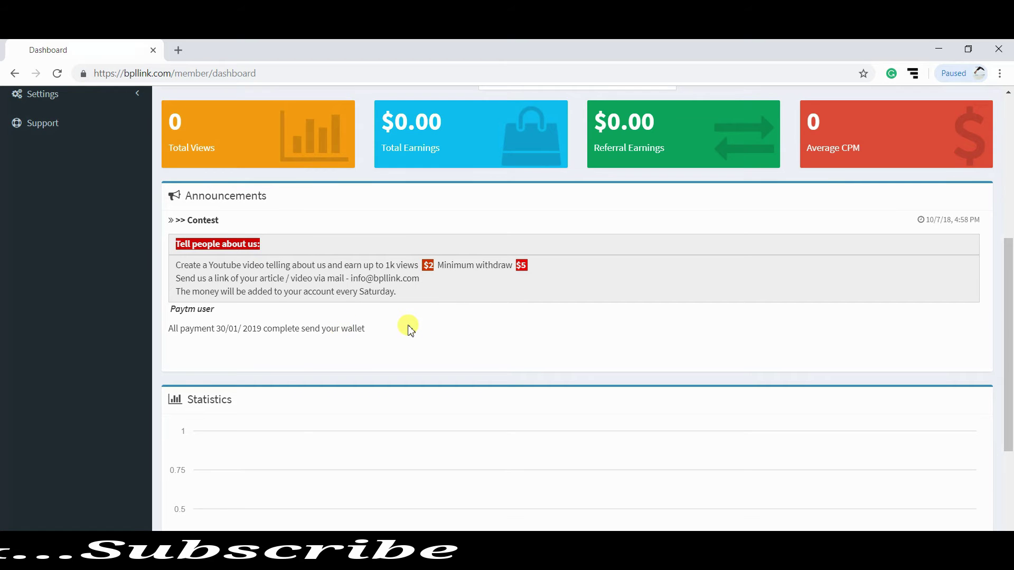
{"action": "scroll", "coordinate": [408, 327], "scroll_direction": "down", "scroll_amount": 4}
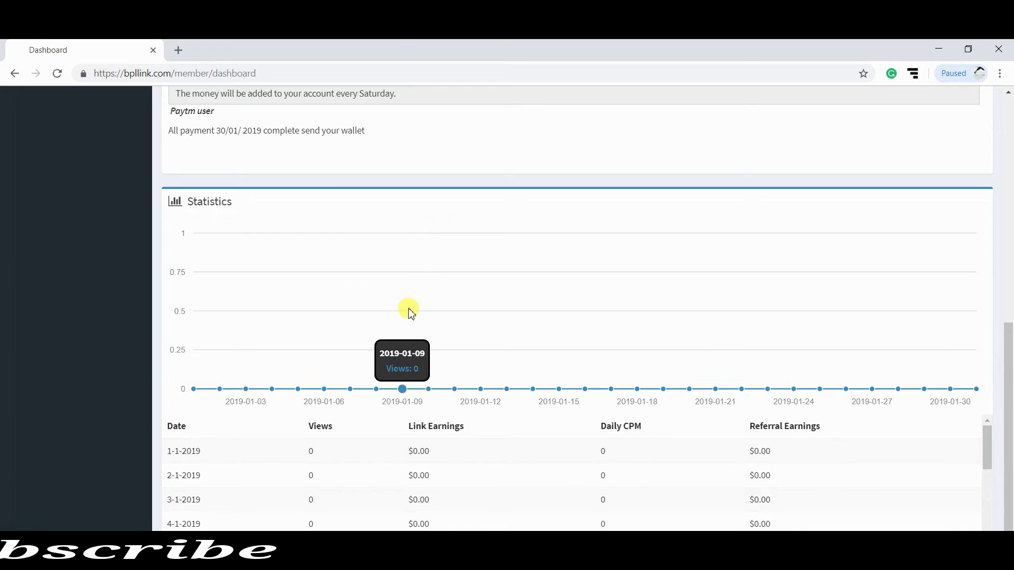
{"action": "scroll", "coordinate": [408, 310], "scroll_direction": "down", "scroll_amount": 1}
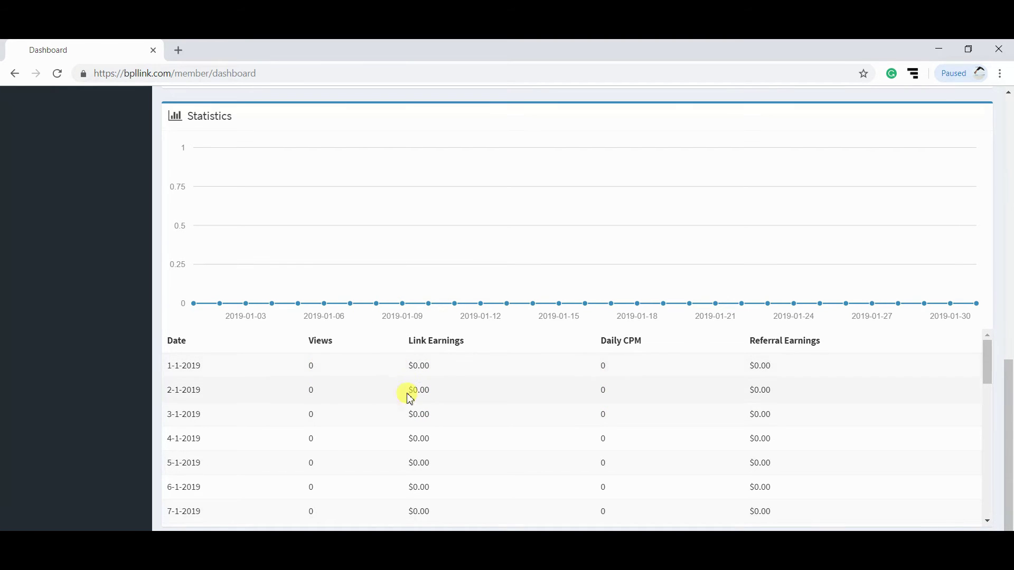
{"action": "scroll", "coordinate": [401, 387], "scroll_direction": "down", "scroll_amount": 10}
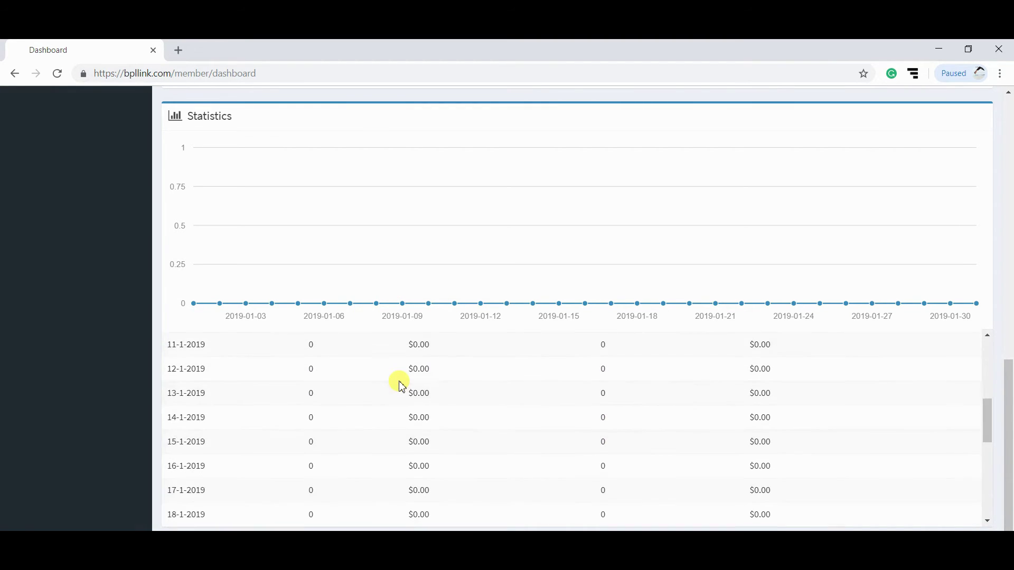
{"action": "scroll", "coordinate": [396, 394], "scroll_direction": "up", "scroll_amount": 20}
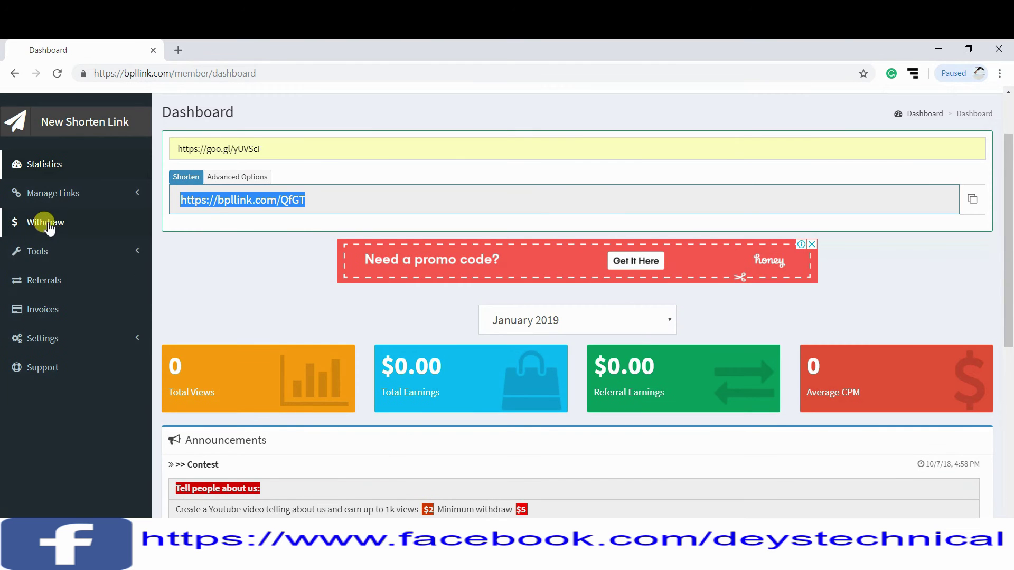
Step: Look over the Withdraw Funds page with its payment terms and open the account's profile settings
{"action": "left_click", "coordinate": [45, 221]}
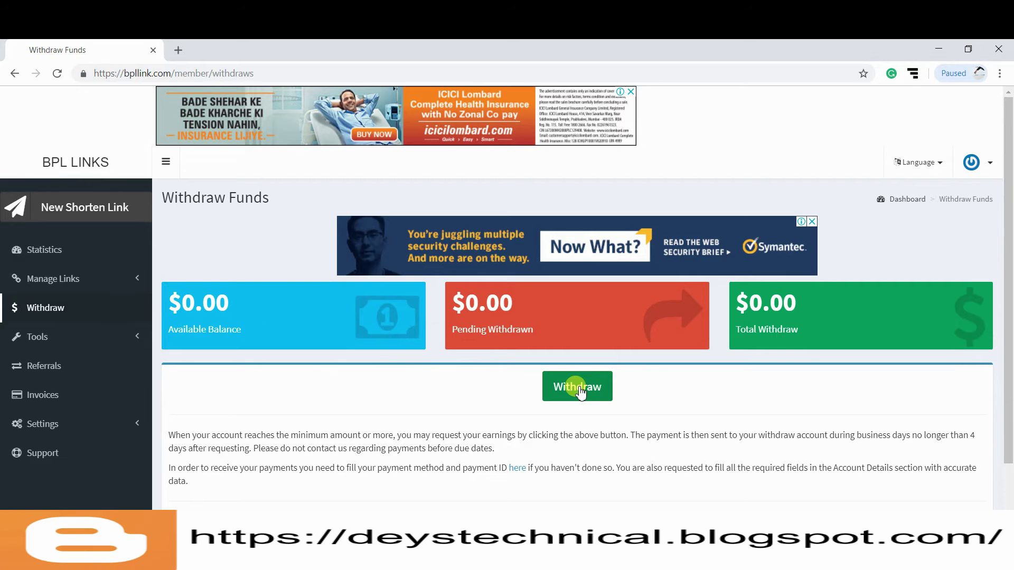
{"action": "scroll", "coordinate": [482, 391], "scroll_direction": "down", "scroll_amount": 3}
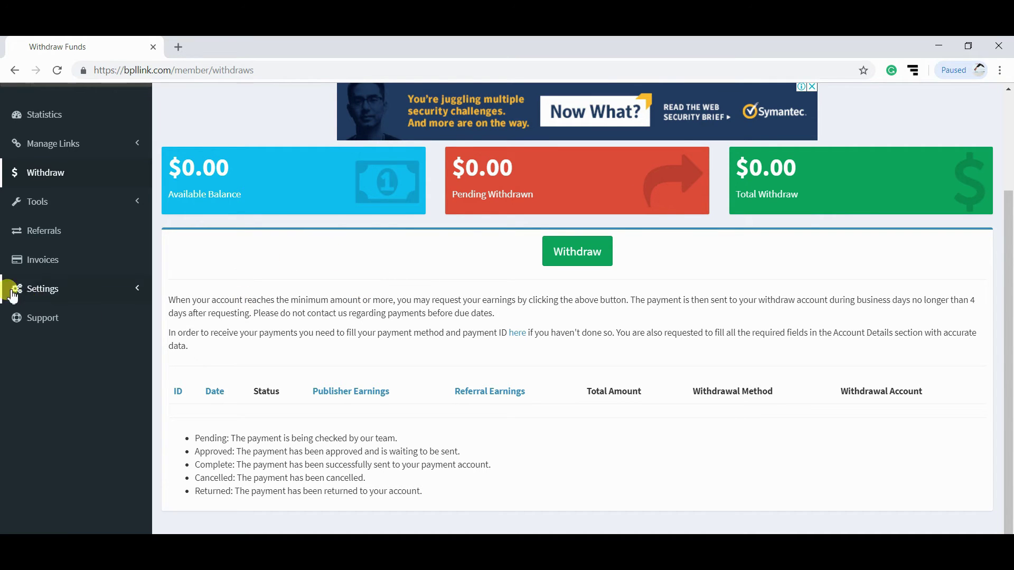
{"action": "left_click", "coordinate": [53, 291]}
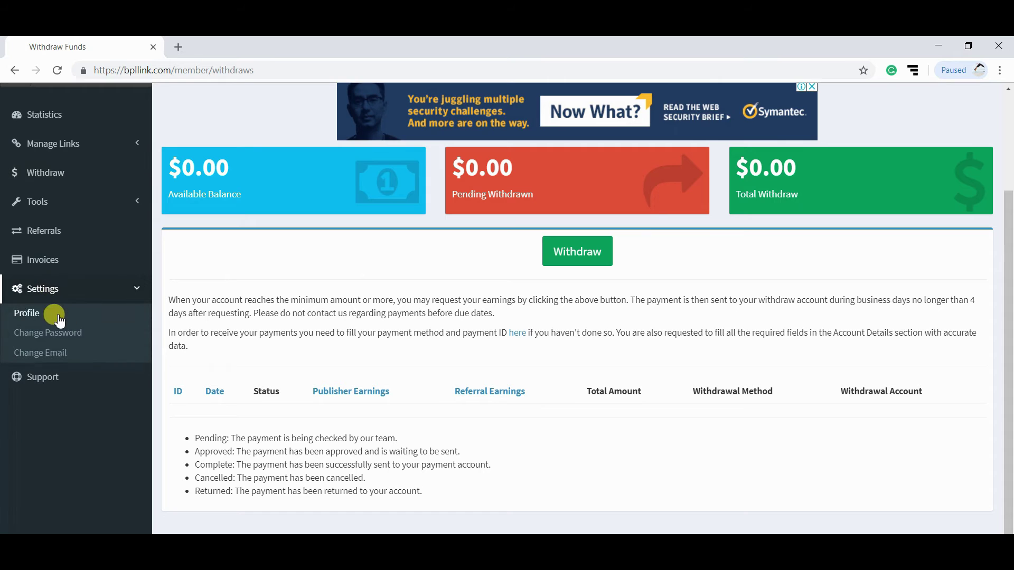
{"action": "left_click", "coordinate": [39, 314]}
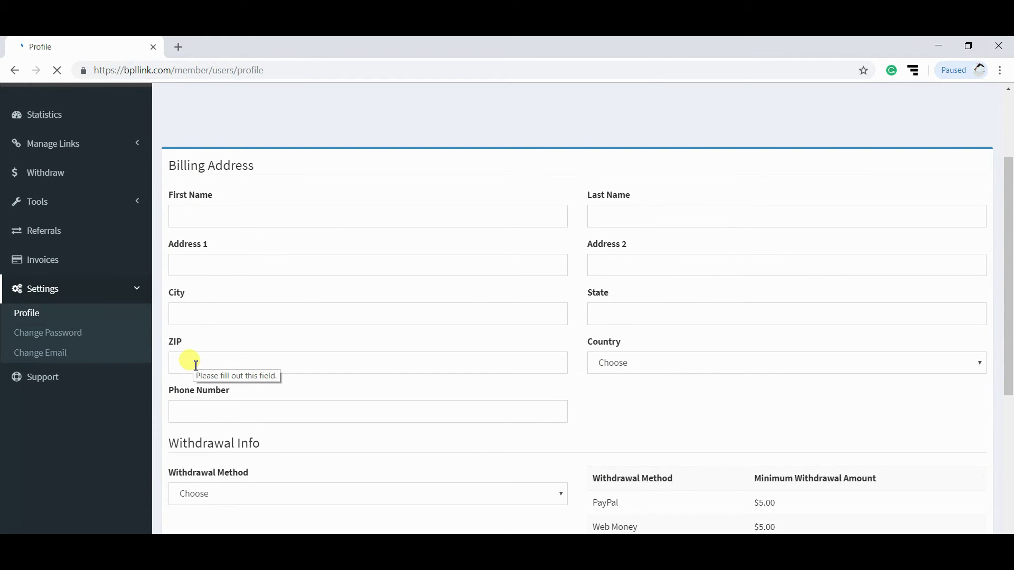
Step: Check the billing address form's country options and the withdrawal methods with their minimum amounts
{"action": "left_click", "coordinate": [979, 364]}
{"action": "left_click", "coordinate": [717, 422]}
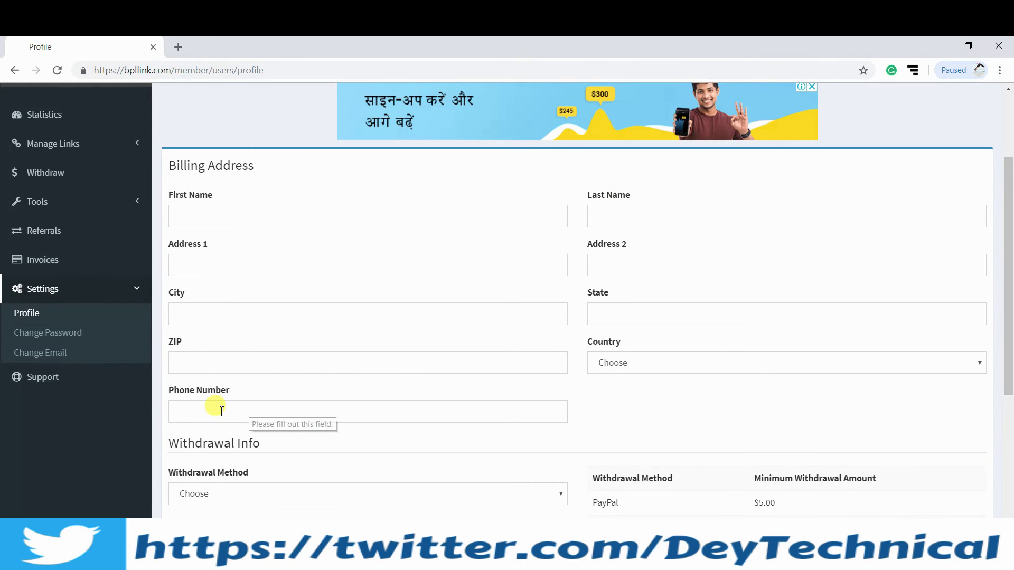
{"action": "scroll", "coordinate": [449, 412], "scroll_direction": "down", "scroll_amount": 1}
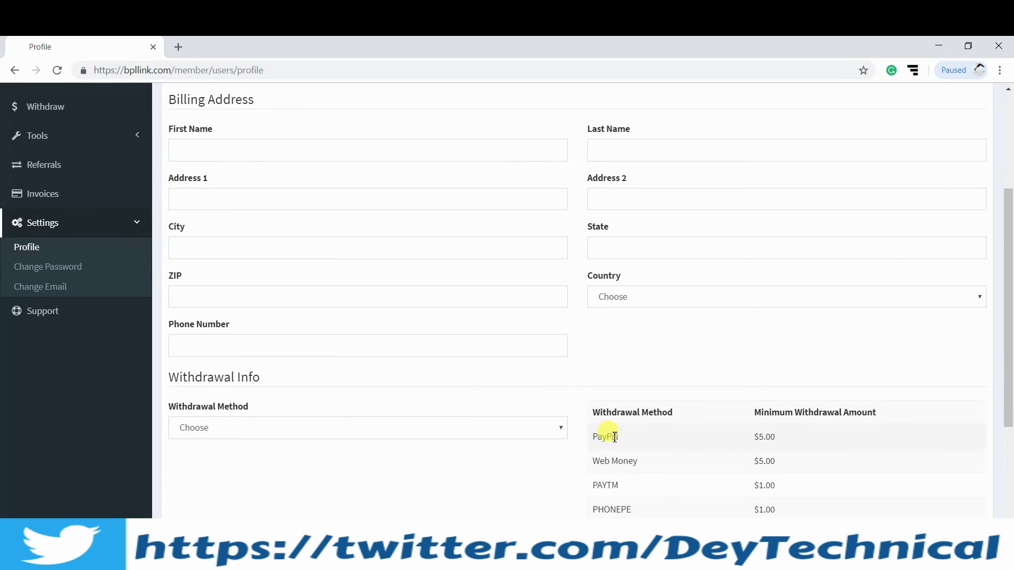
{"action": "left_click", "coordinate": [560, 428]}
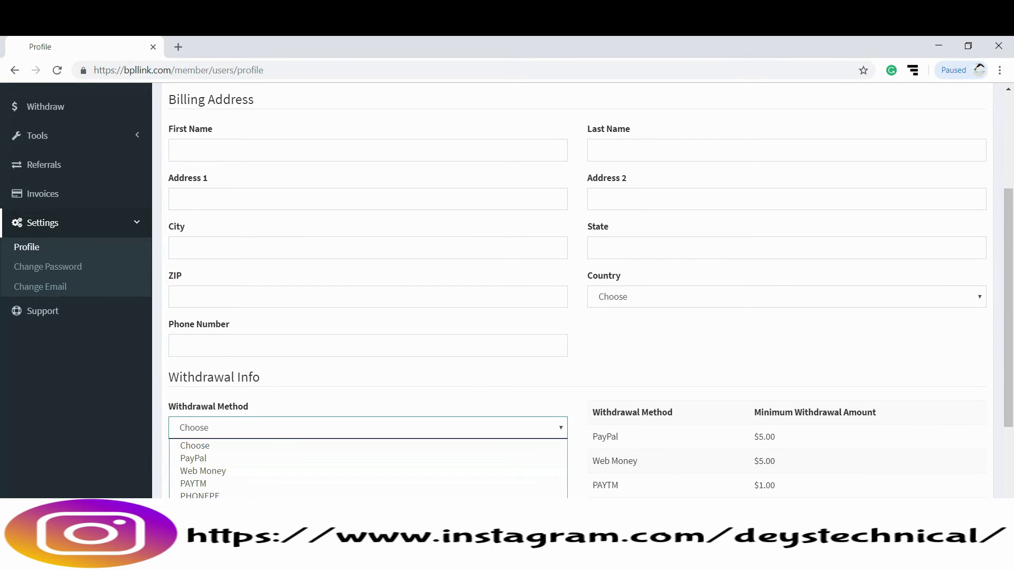
{"action": "scroll", "coordinate": [720, 330], "scroll_direction": "down", "scroll_amount": 3}
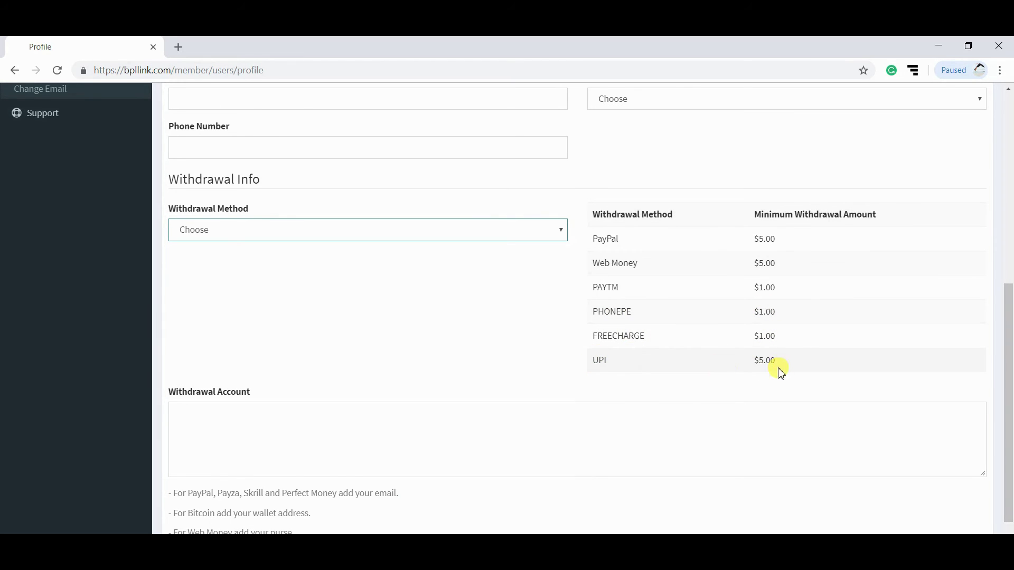
Step: Set the withdrawal method to PayPal and submit the profile form
{"action": "left_click", "coordinate": [561, 232]}
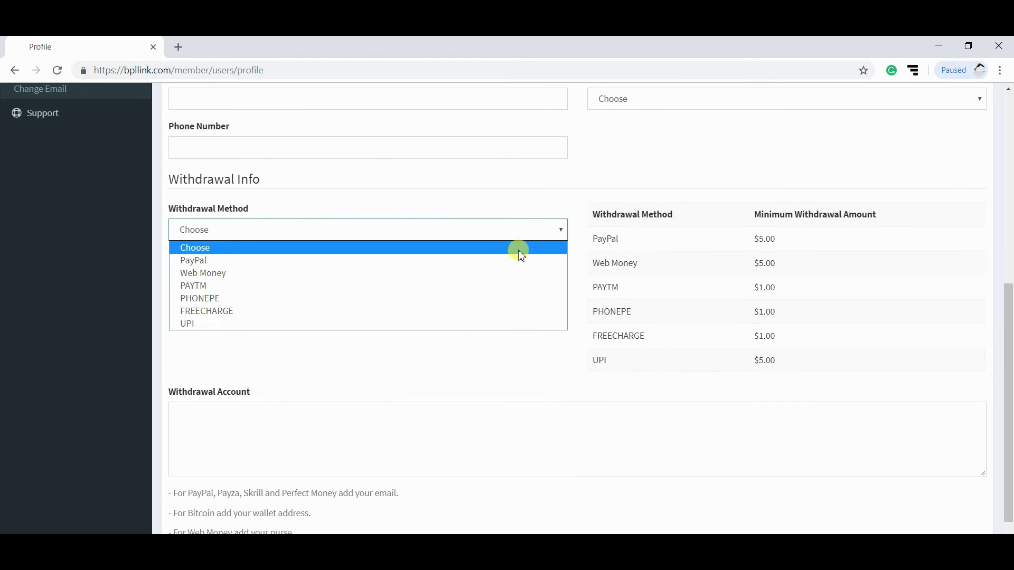
{"action": "left_click", "coordinate": [414, 265]}
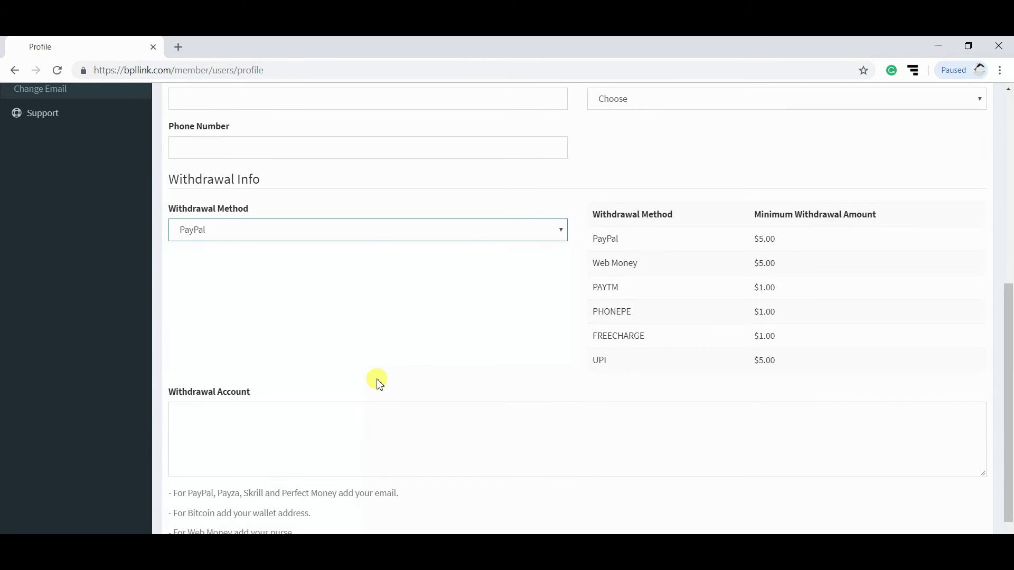
{"action": "scroll", "coordinate": [365, 383], "scroll_direction": "down", "scroll_amount": 1}
{"action": "left_click", "coordinate": [203, 531]}
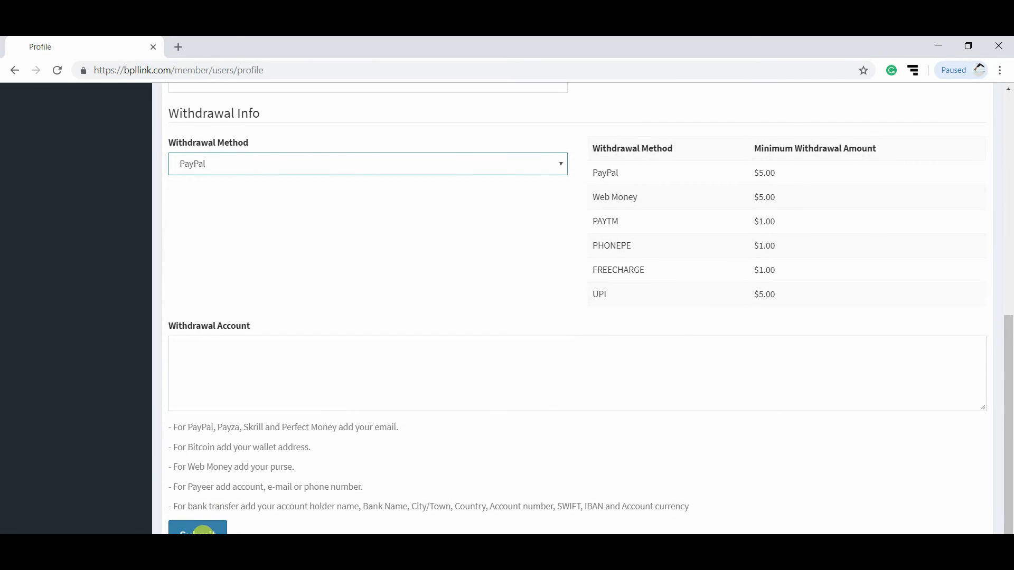
Step: Open the Referrals page and select the whole personal referral link
{"action": "scroll", "coordinate": [260, 470], "scroll_direction": "up", "scroll_amount": 7}
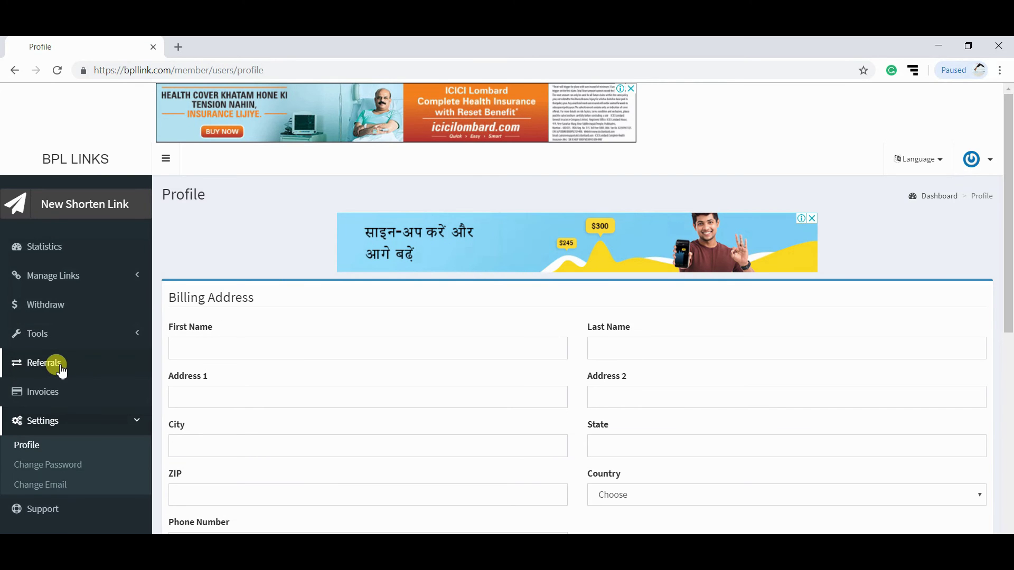
{"action": "left_click", "coordinate": [61, 369]}
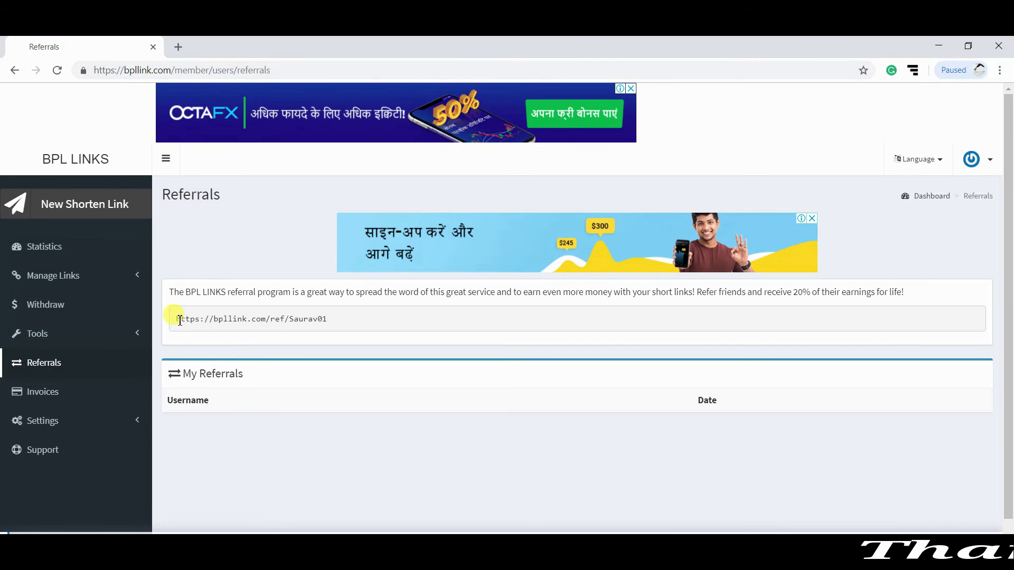
{"action": "left_click_drag", "start_coordinate": [179, 320], "coordinate": [334, 323]}
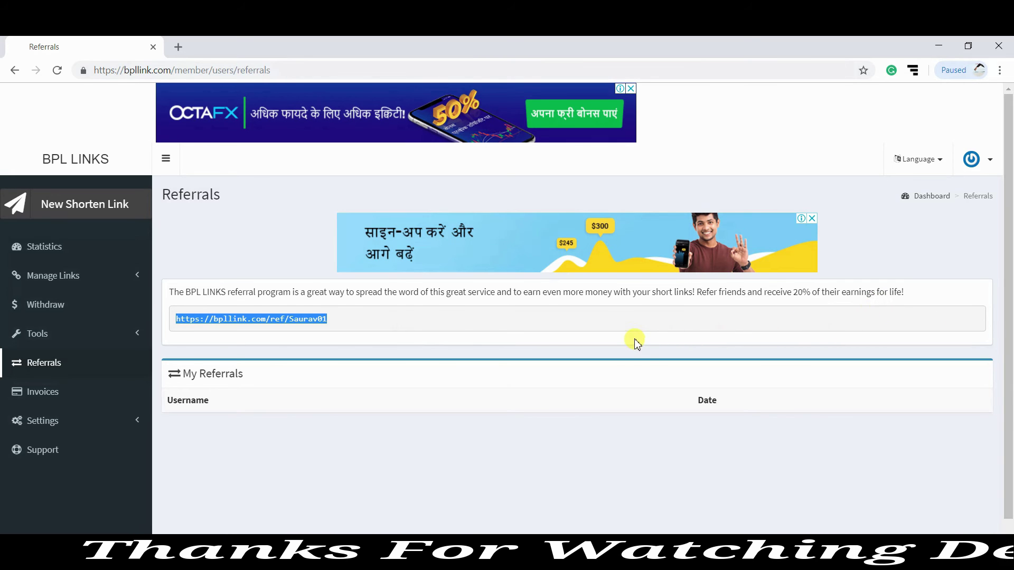
Step: Return to the account's Statistics dashboard
{"action": "left_click", "coordinate": [51, 248]}
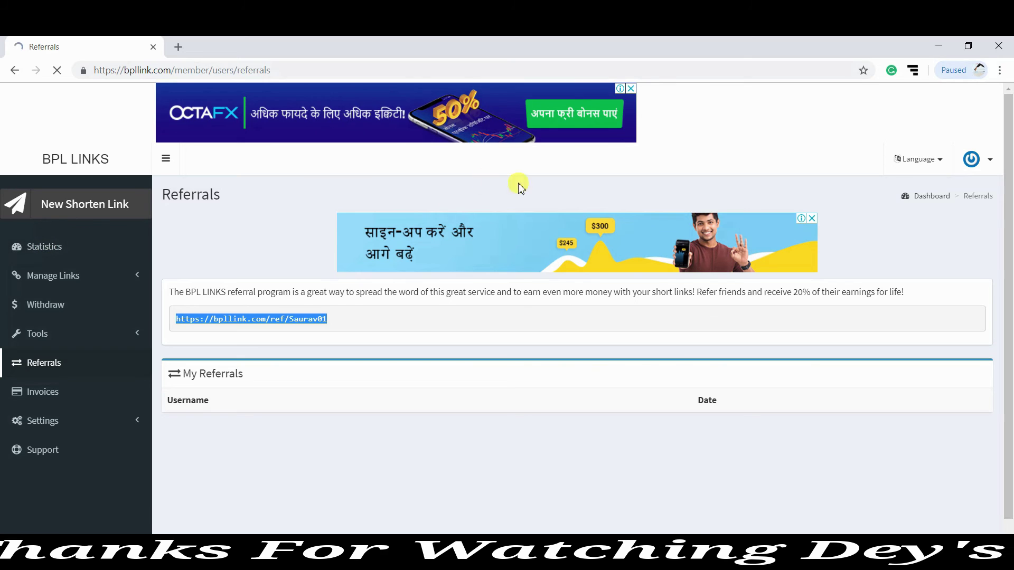